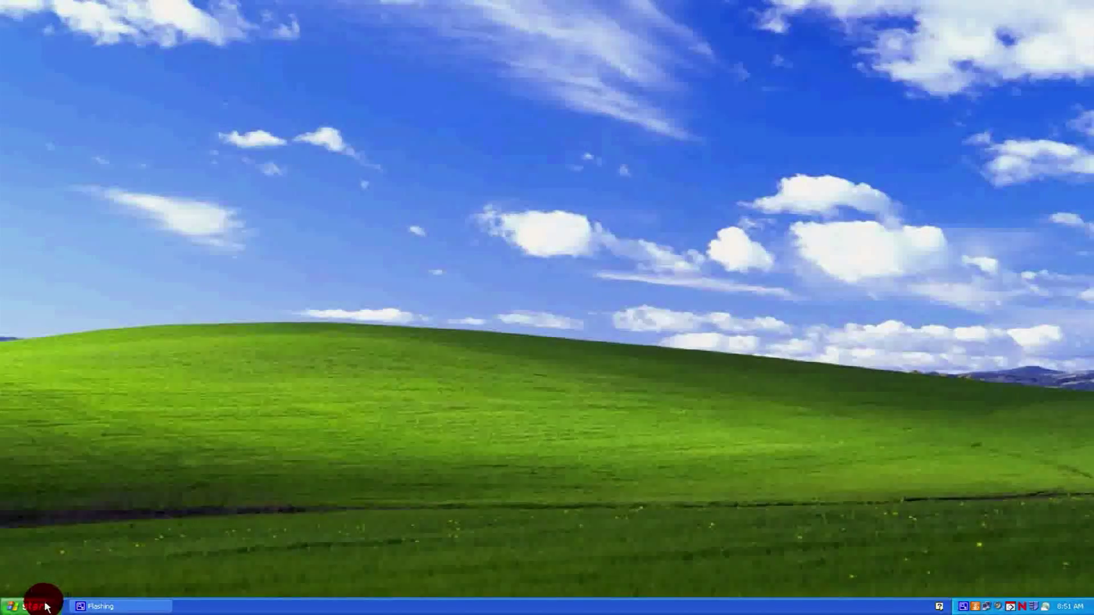
# Step: Launch Novell GroupWise from the Start menu's E-mail (Novell GroupWise) entry
pyautogui.click(34, 606)
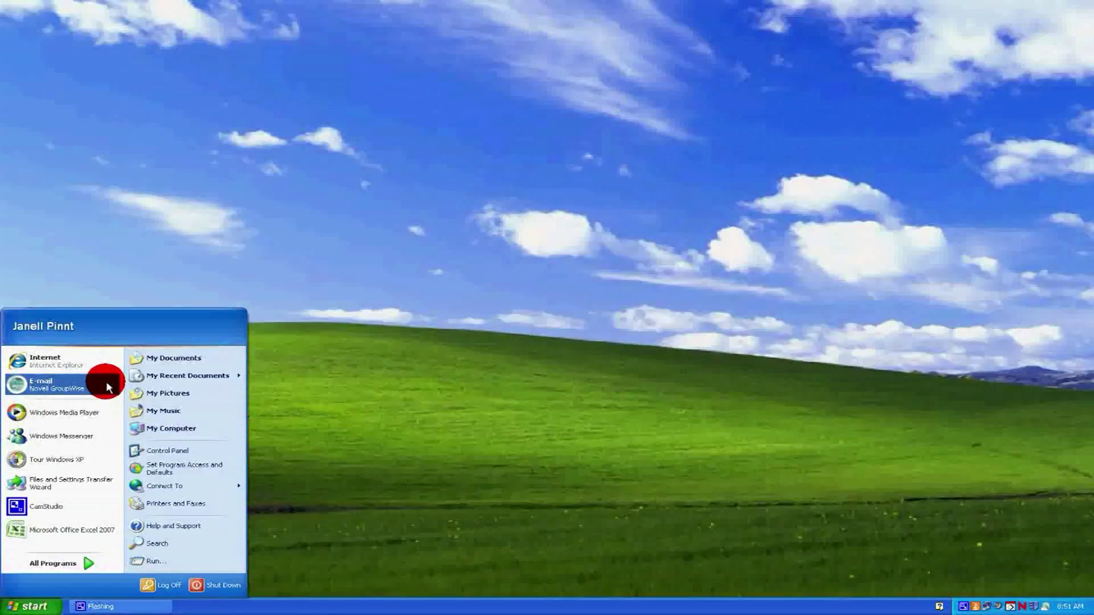
pyautogui.click(190, 172)
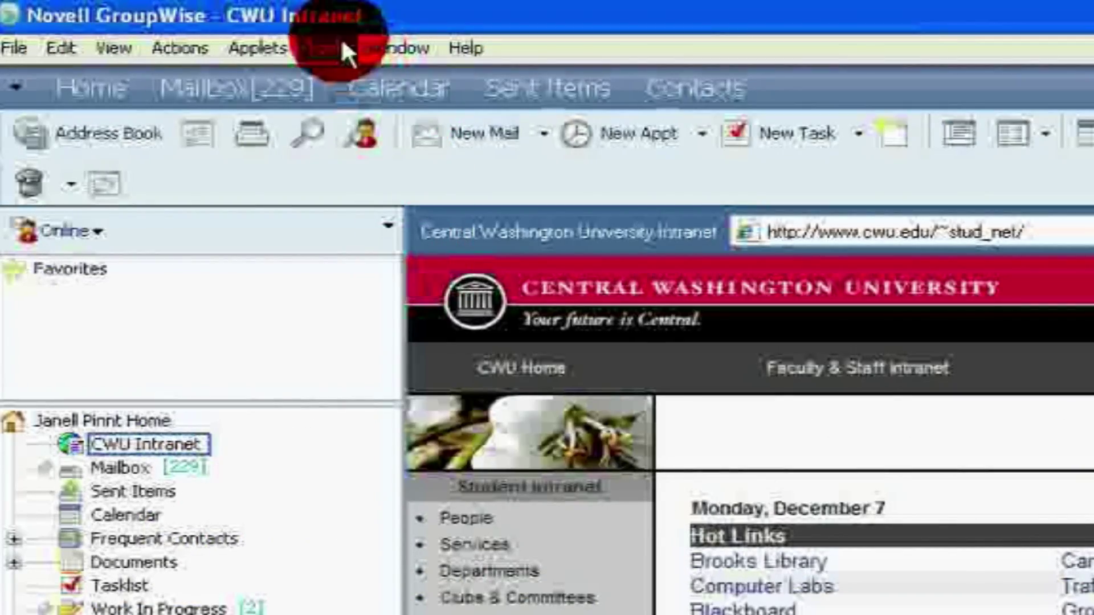
# Step: Go to Tools > Options > Security and show the Proxy Access page
pyautogui.click(340, 49)
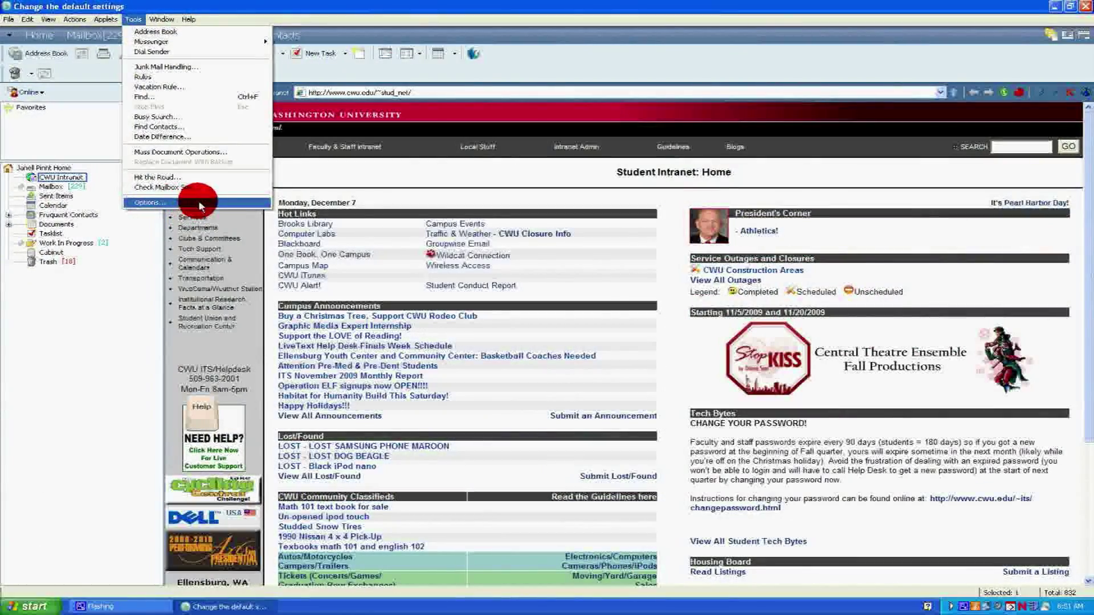
pyautogui.click(188, 204)
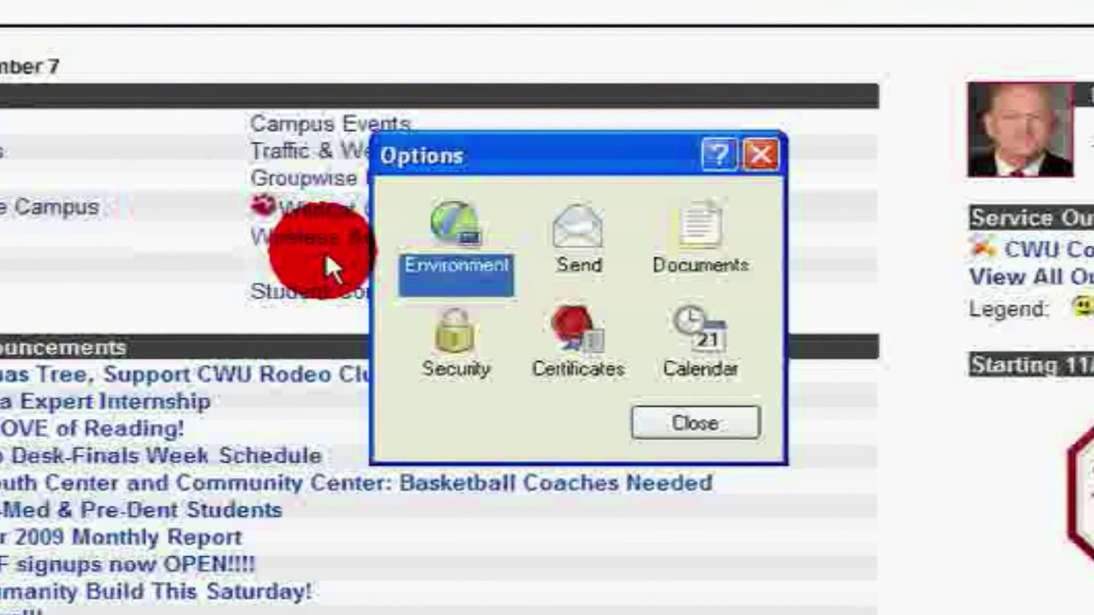
pyautogui.click(458, 335)
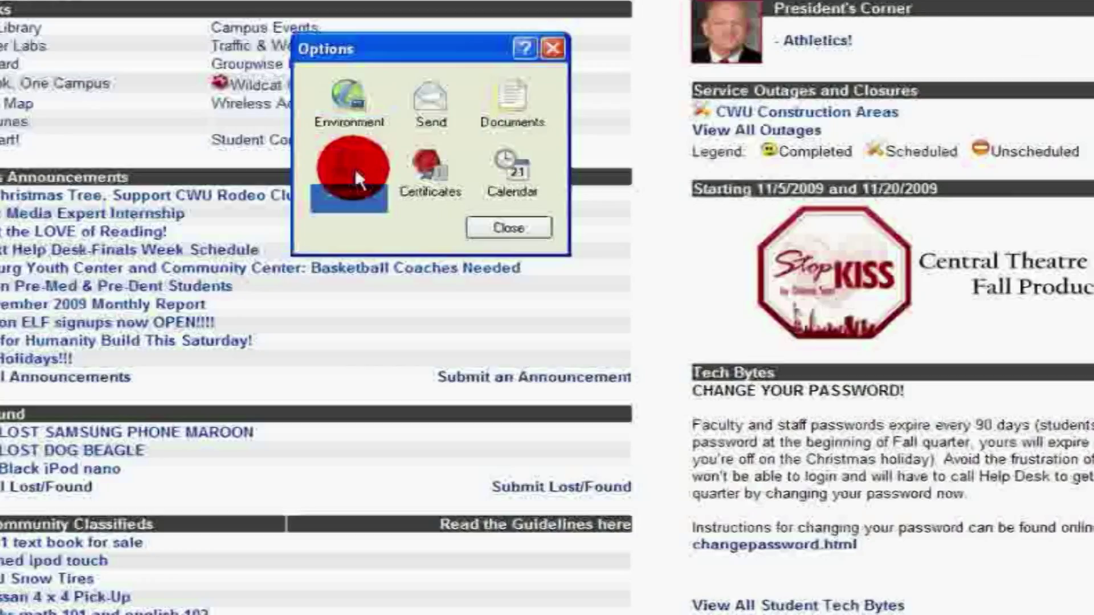
pyautogui.doubleClick(355, 169)
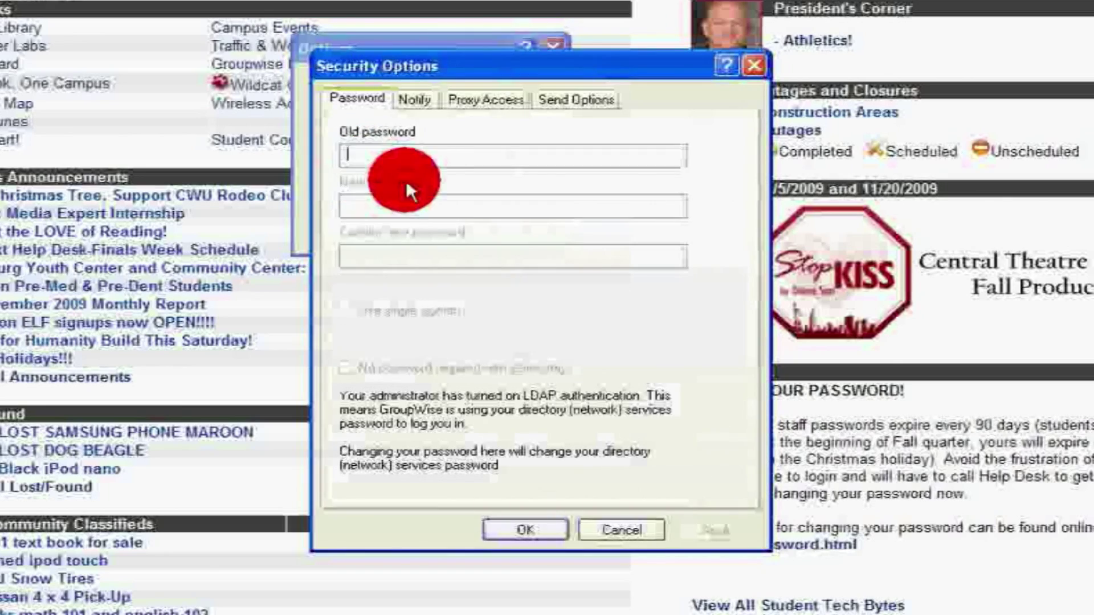
pyautogui.click(505, 106)
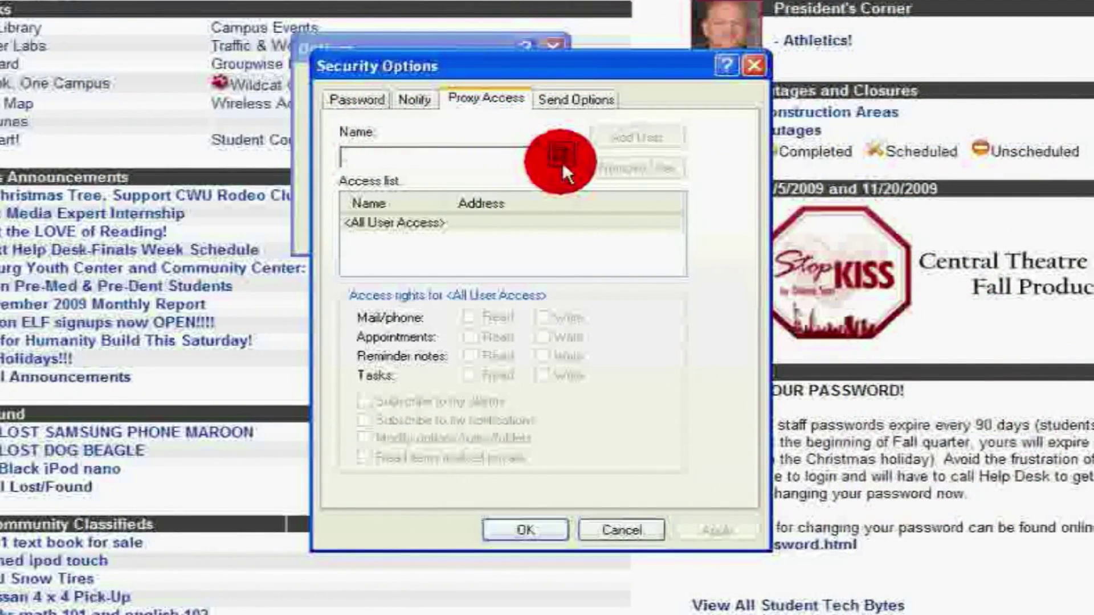
# Step: In the address book, set the search Match field to GroupWise E-mail
pyautogui.click(495, 206)
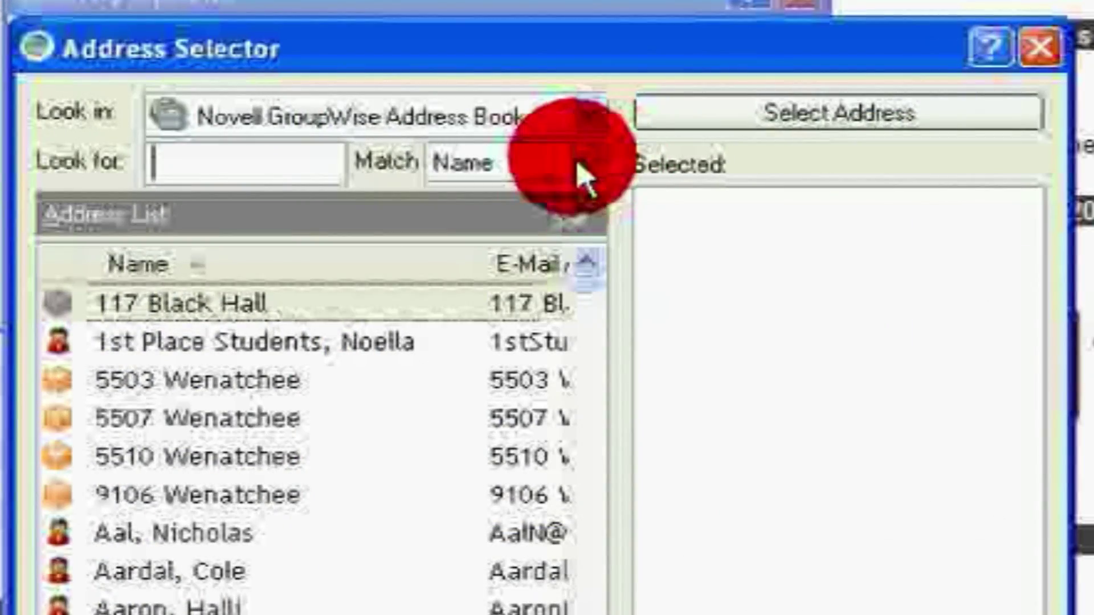
pyautogui.click(635, 162)
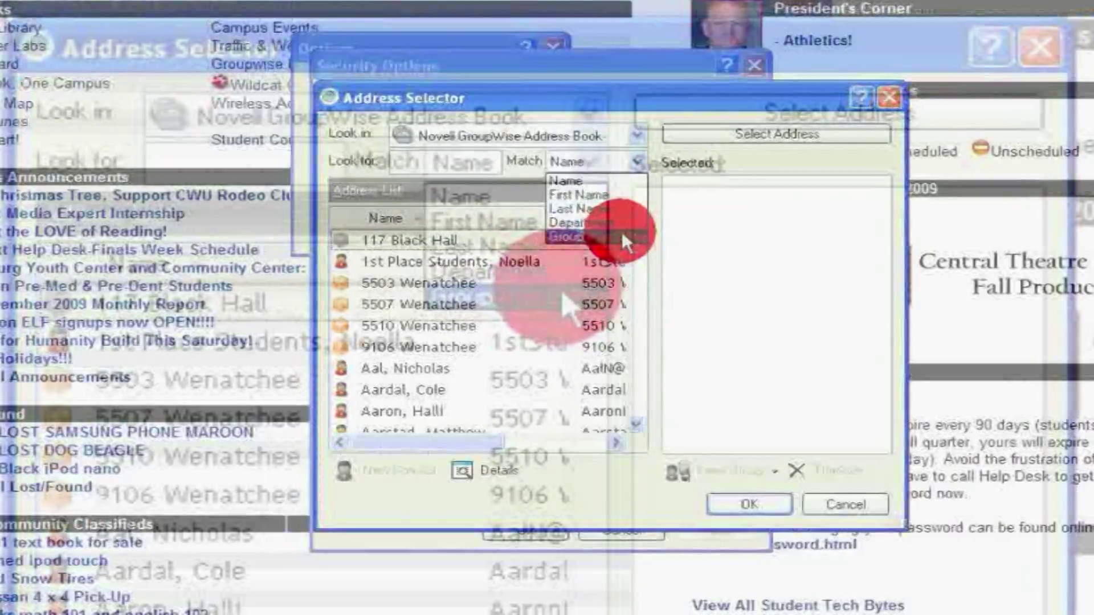
pyautogui.click(561, 294)
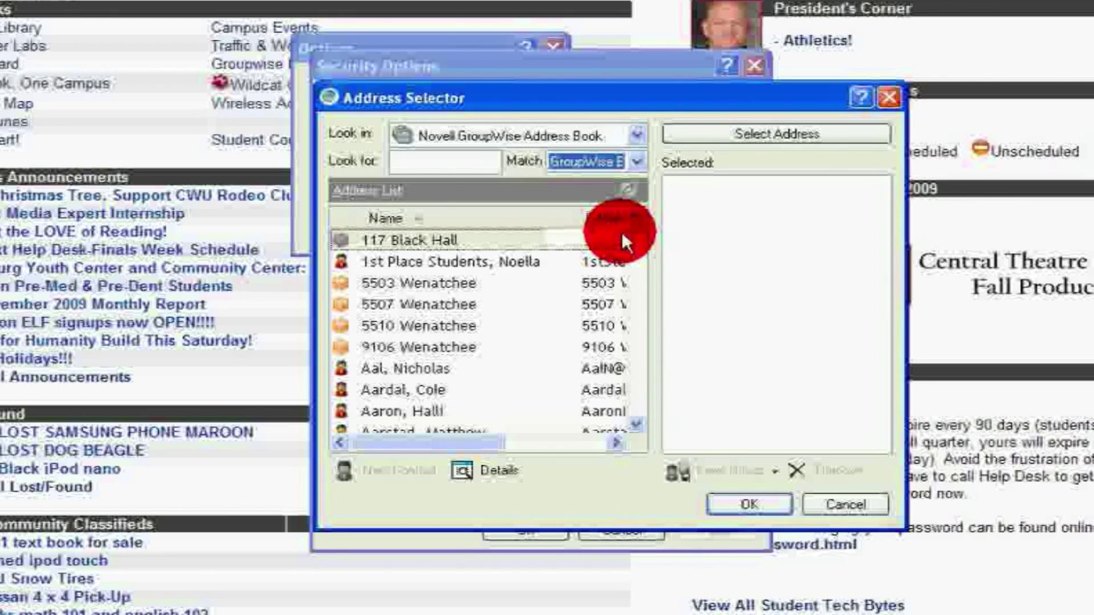
# Step: Search 'atrc' and add Access Technology Resource Center plus two Technician, ATRC accounts
pyautogui.click(429, 157)
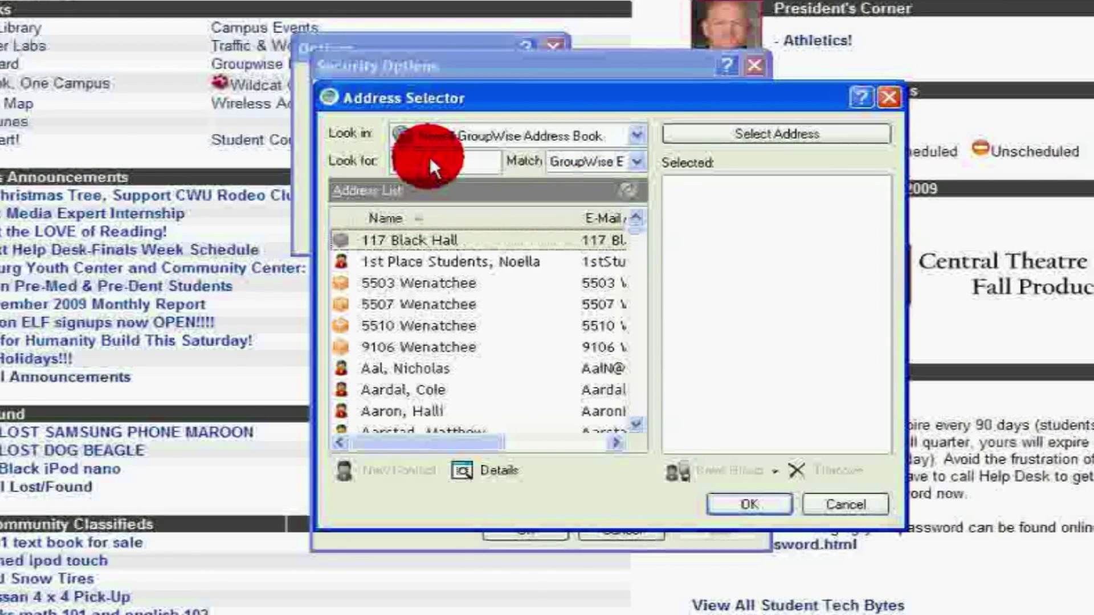
pyautogui.write('atrc')
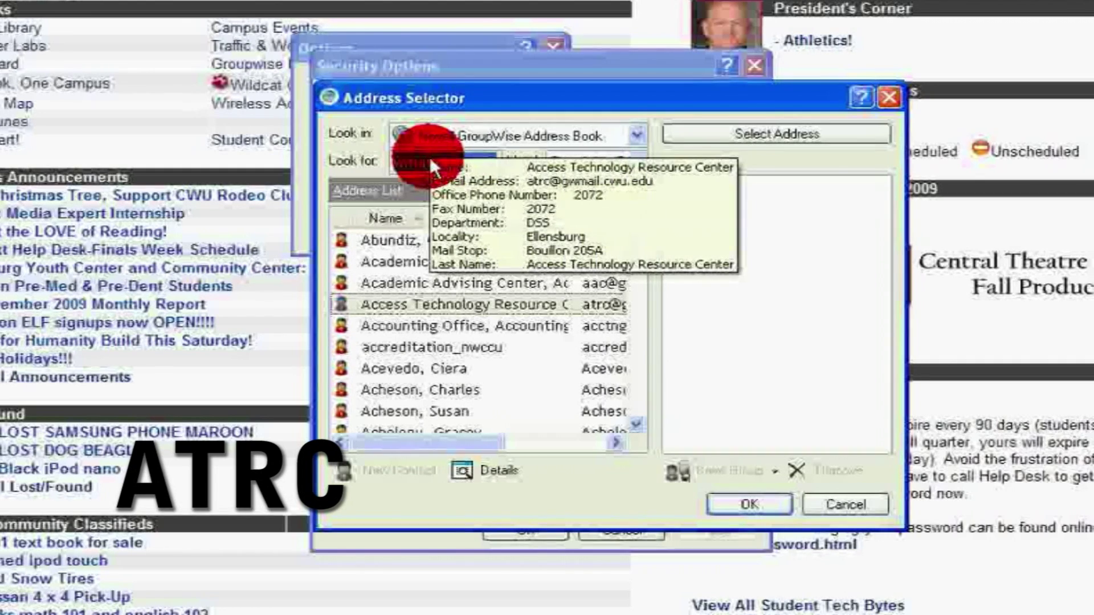
pyautogui.press('Return')
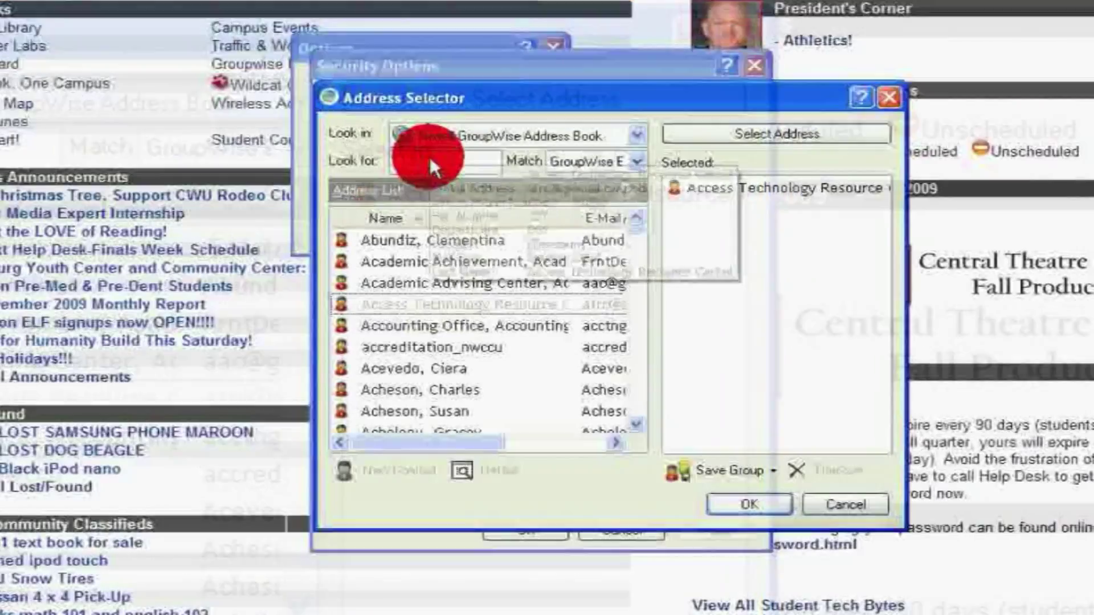
pyautogui.write('at')
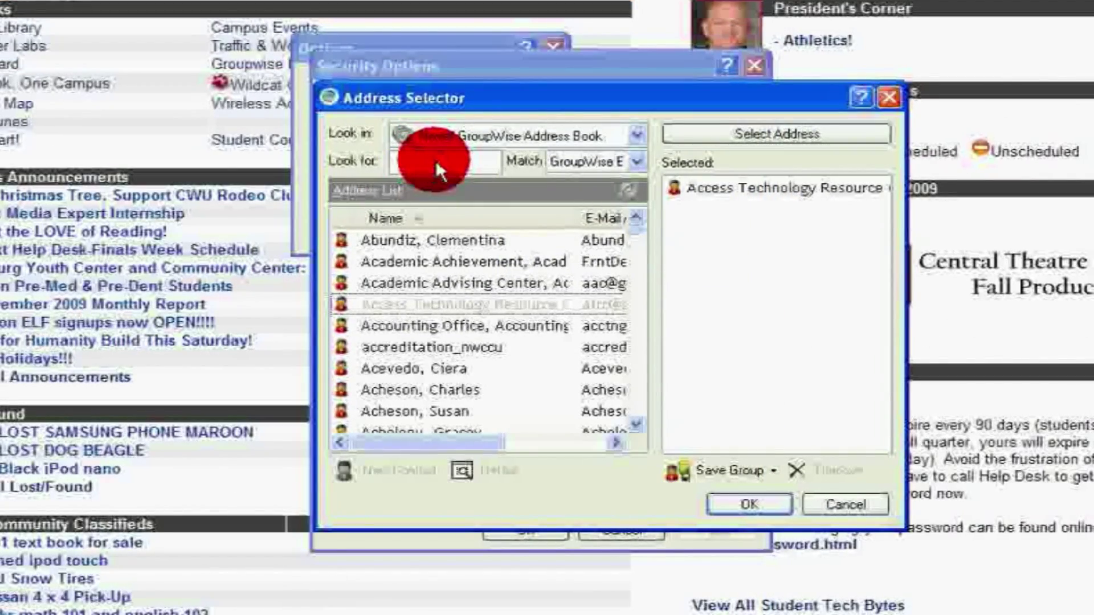
pyautogui.write('rctech')
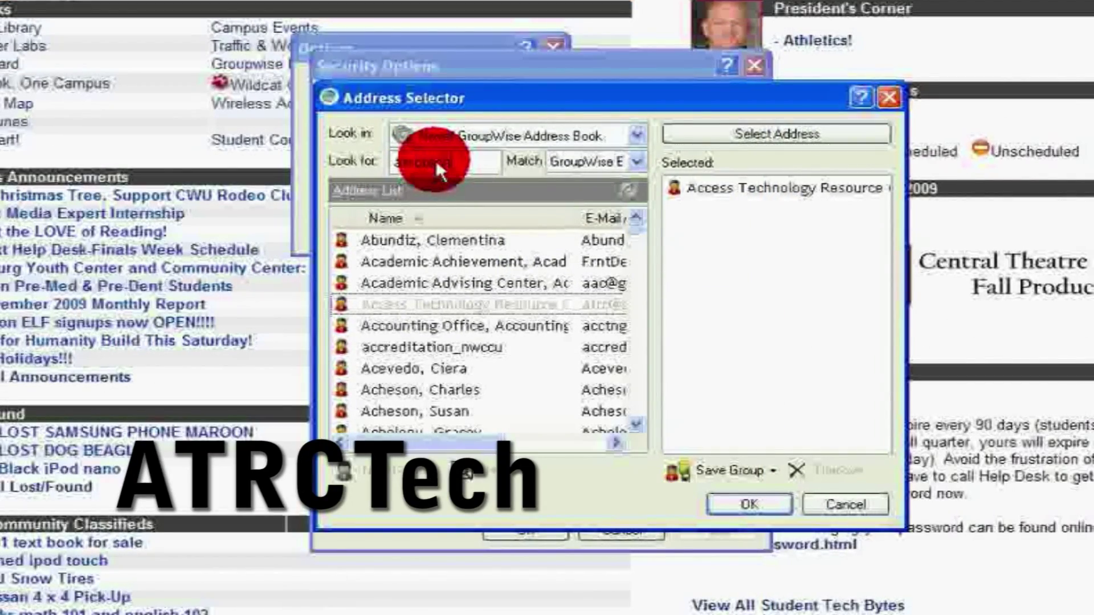
pyautogui.press('Return')
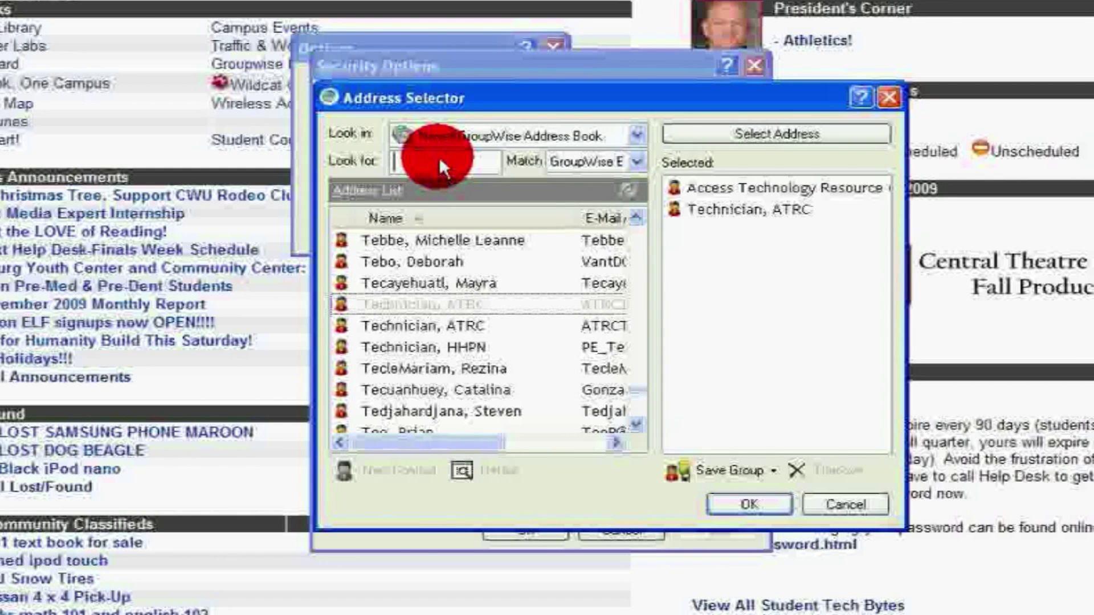
pyautogui.press('Down')
pyautogui.press('Return')
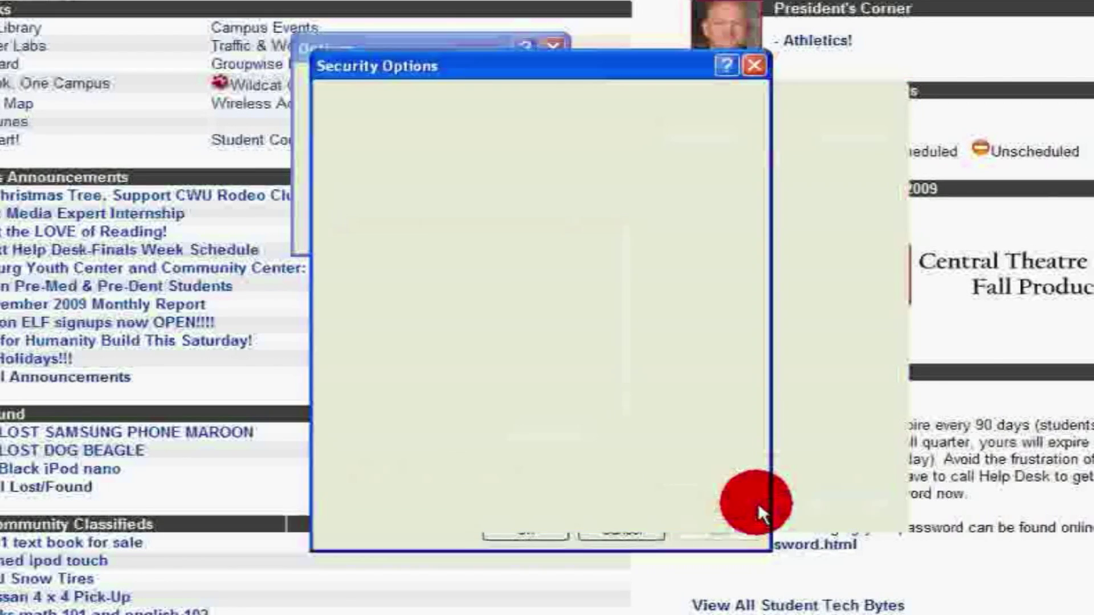
# Step: Grant Access Technology Resource Center Appointments Read and Write rights and apply
pyautogui.moveTo(676, 217); pyautogui.dragTo(678, 232)
pyautogui.click(549, 220)
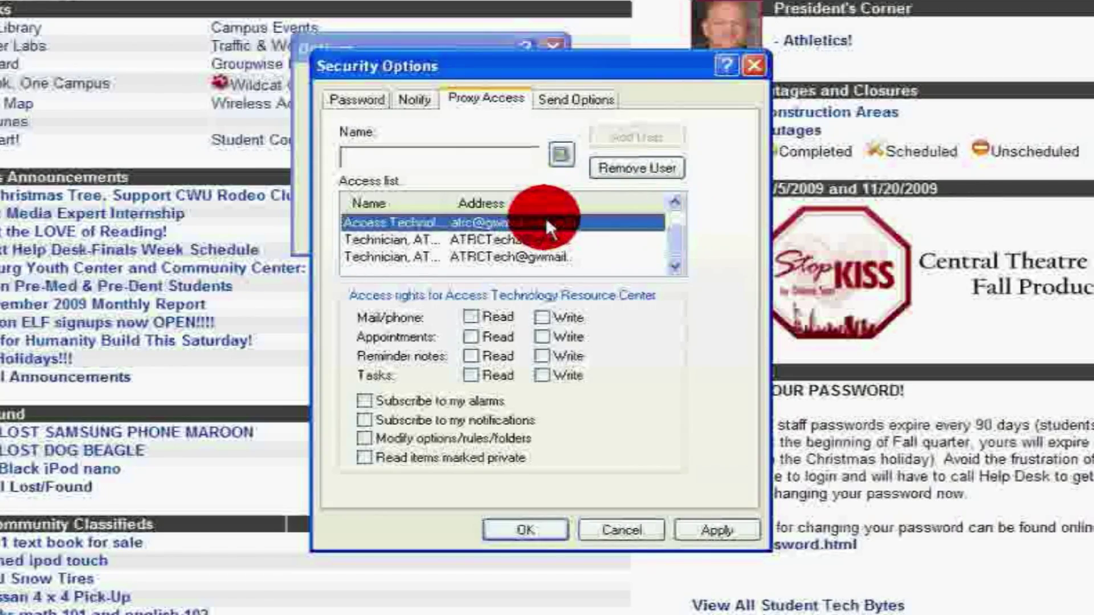
pyautogui.click(473, 328)
pyautogui.click(541, 336)
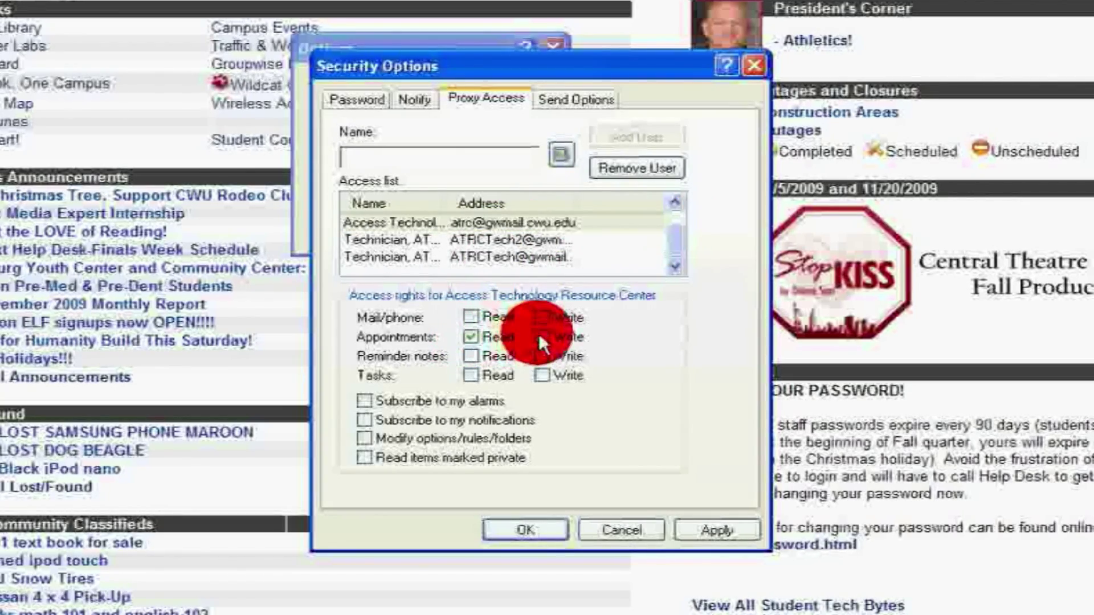
pyautogui.click(622, 530)
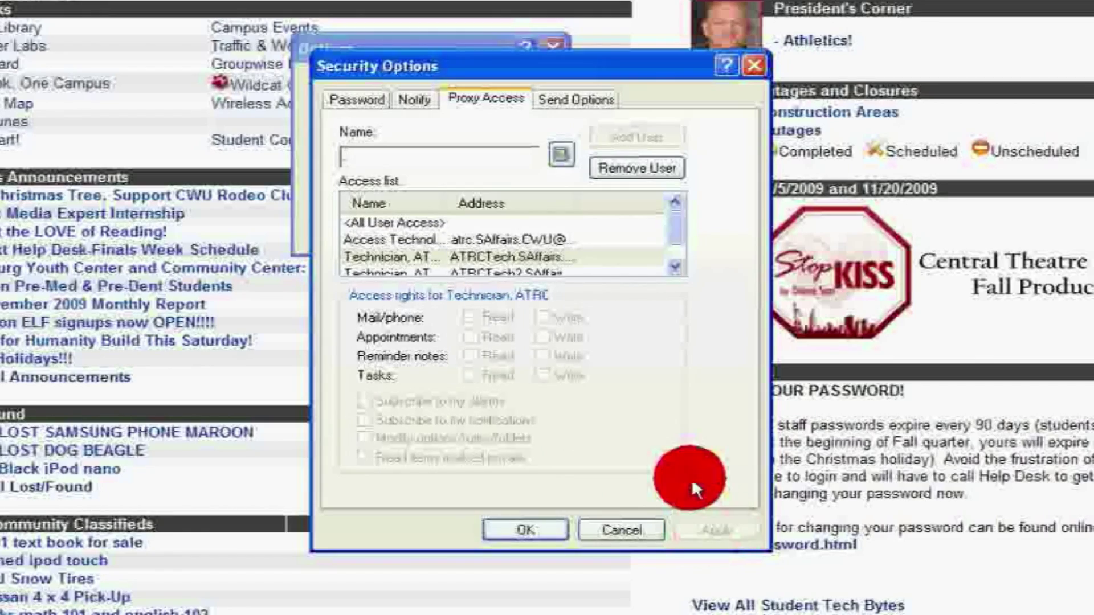
# Step: Grant the first Technician, ATRC account Appointments Read and Write rights and apply
pyautogui.click(548, 236)
pyautogui.click(500, 314)
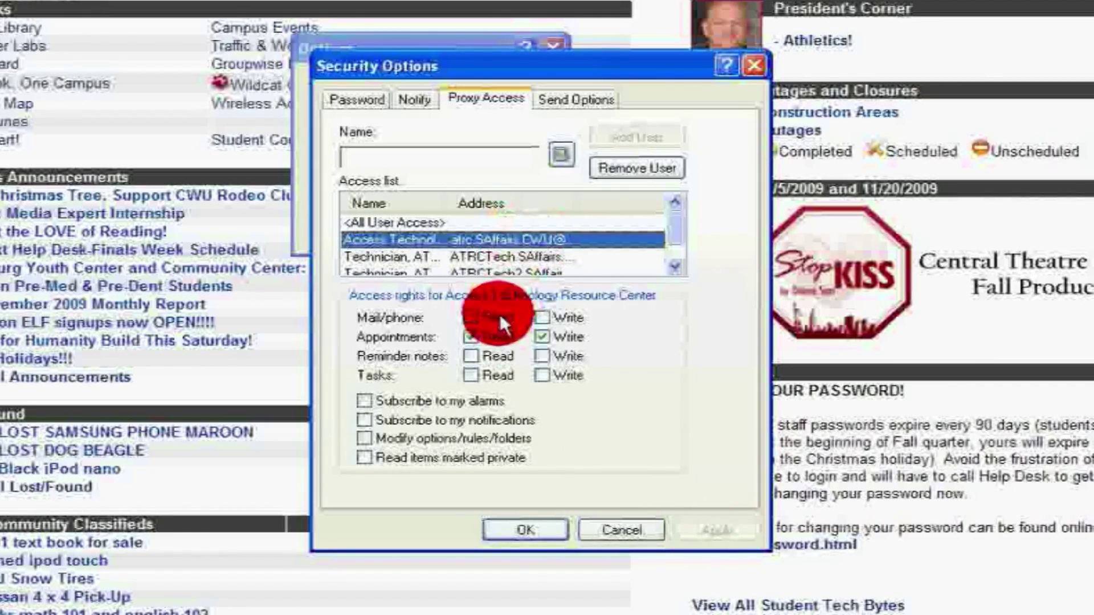
pyautogui.click(472, 254)
pyautogui.click(472, 312)
pyautogui.click(471, 336)
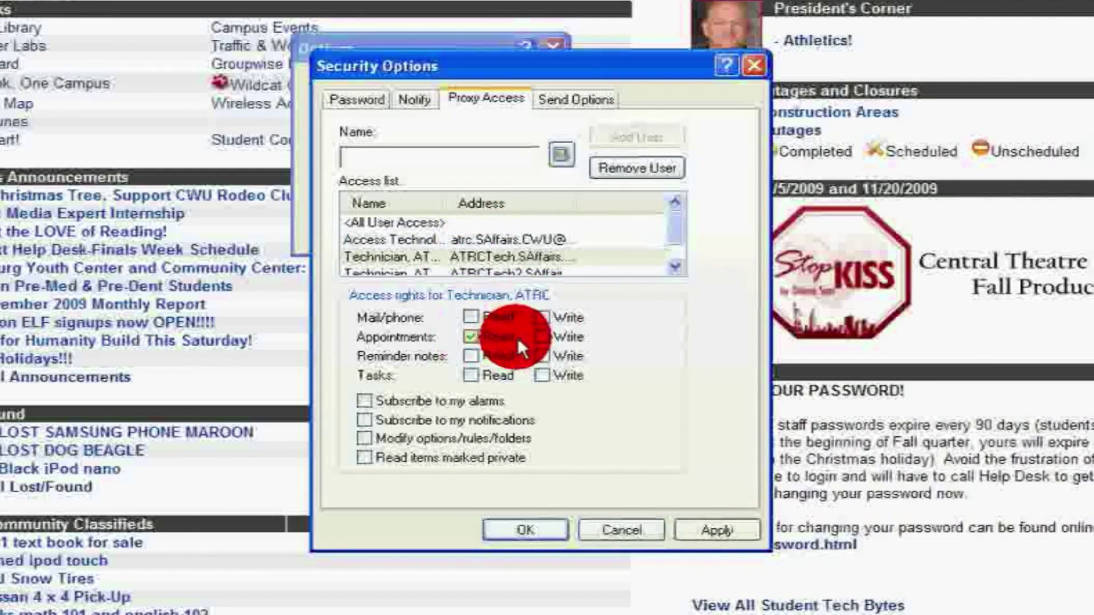
pyautogui.click(543, 336)
pyautogui.click(698, 529)
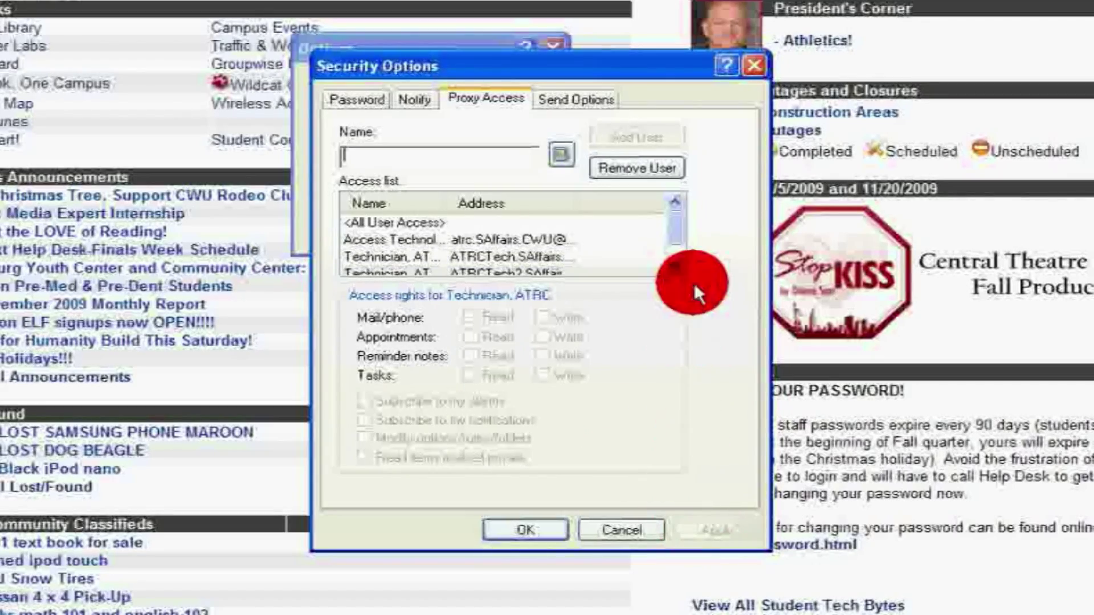
# Step: Give the second Technician, ATRC account Appointments Read and Write, apply, and save with OK
pyautogui.scroll(-1, 669, 270)
pyautogui.click(527, 242)
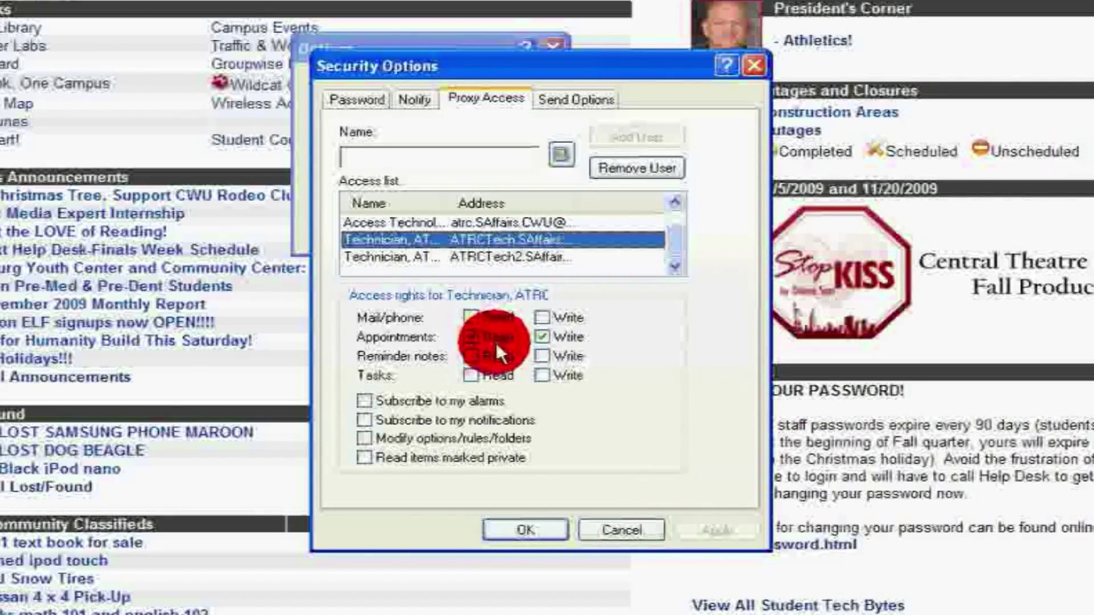
pyautogui.click(473, 257)
pyautogui.click(470, 336)
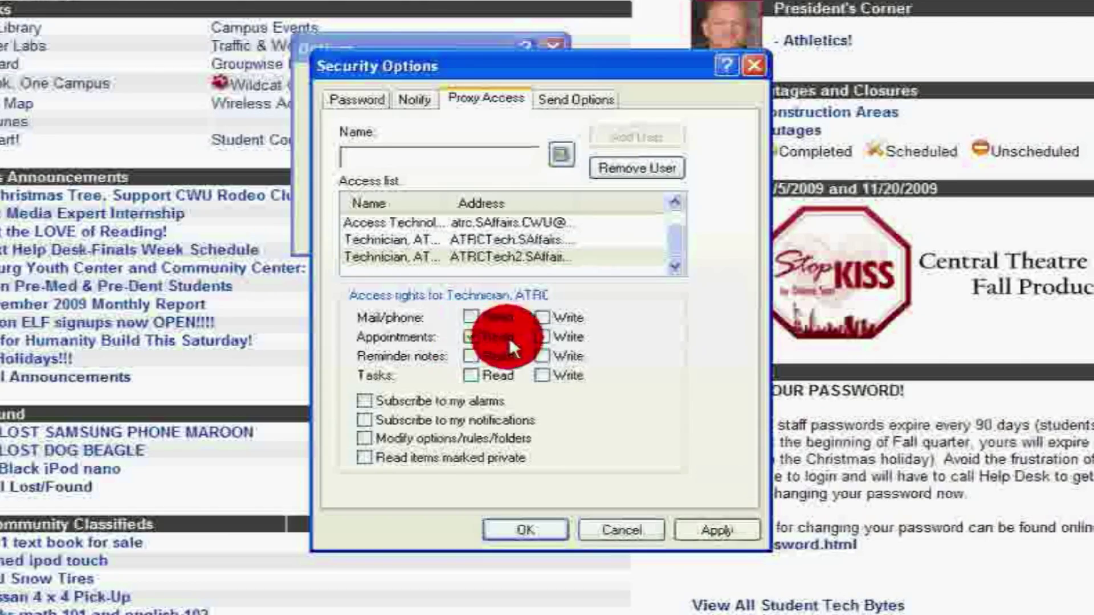
pyautogui.click(558, 335)
pyautogui.click(706, 531)
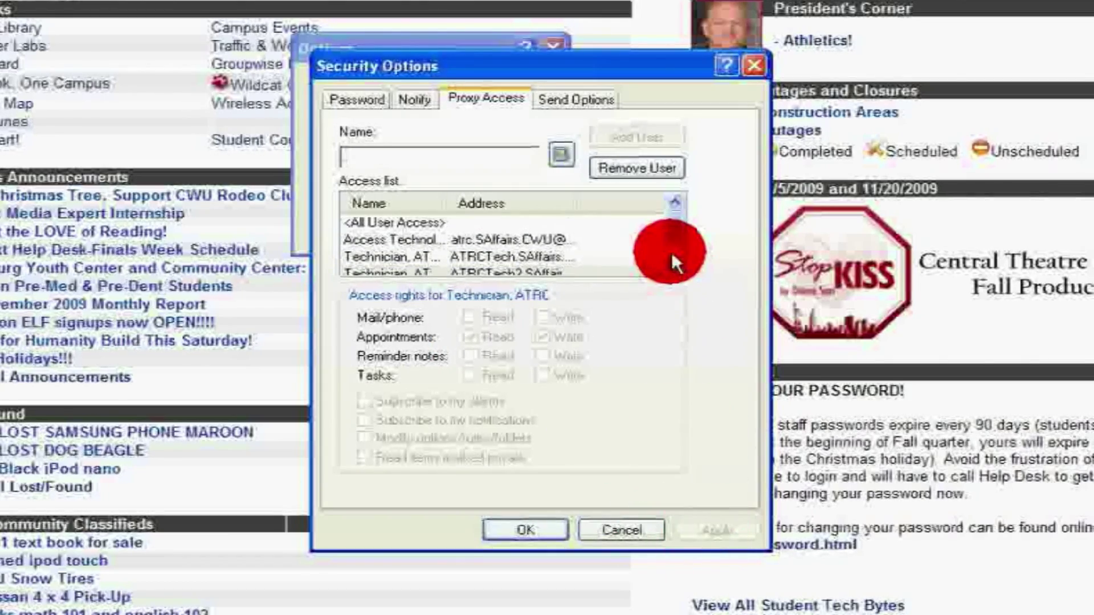
pyautogui.click(534, 530)
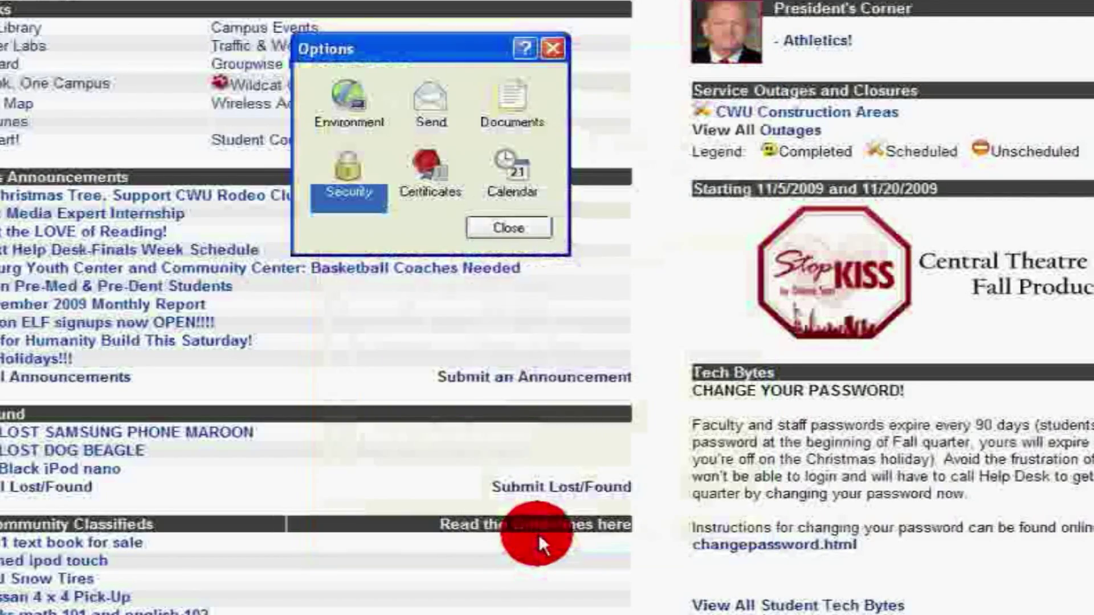
# Step: Close the Options dialog and select CWU Intranet in the folder list
pyautogui.click(523, 226)
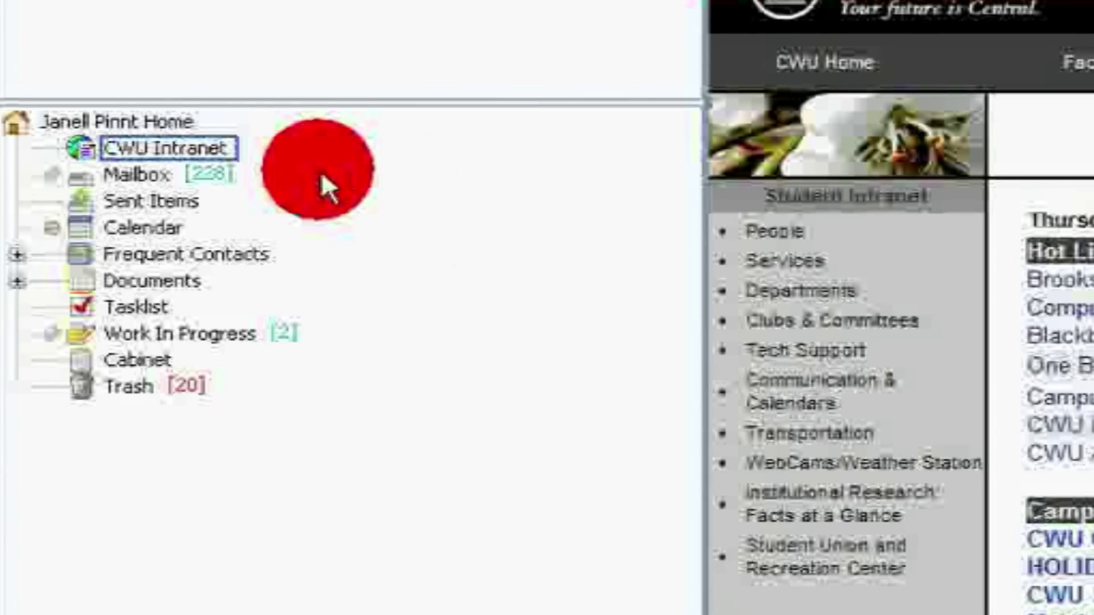
pyautogui.click(216, 222)
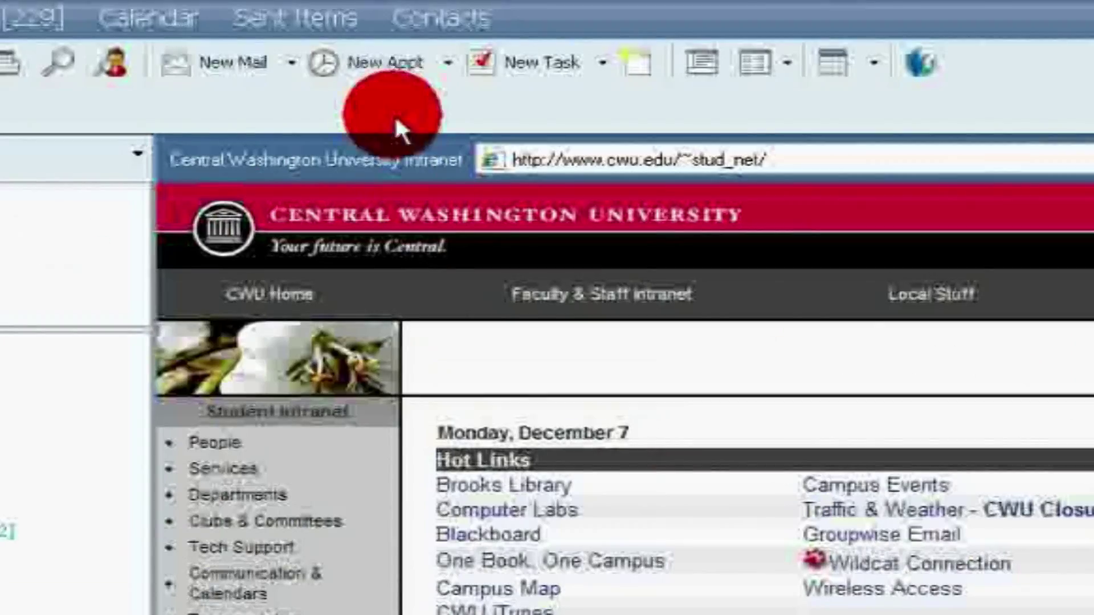
# Step: Draft a new appointment titled 'Class', starting 12/7/2009 at 9:30 AM for 1 hour
pyautogui.click(259, 53)
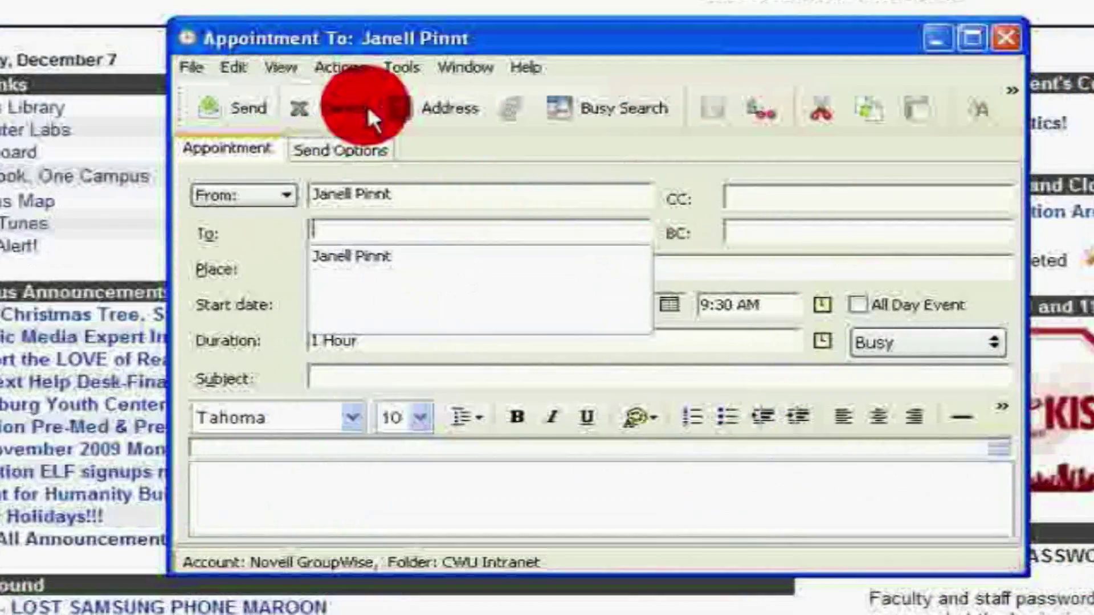
pyautogui.click(694, 268)
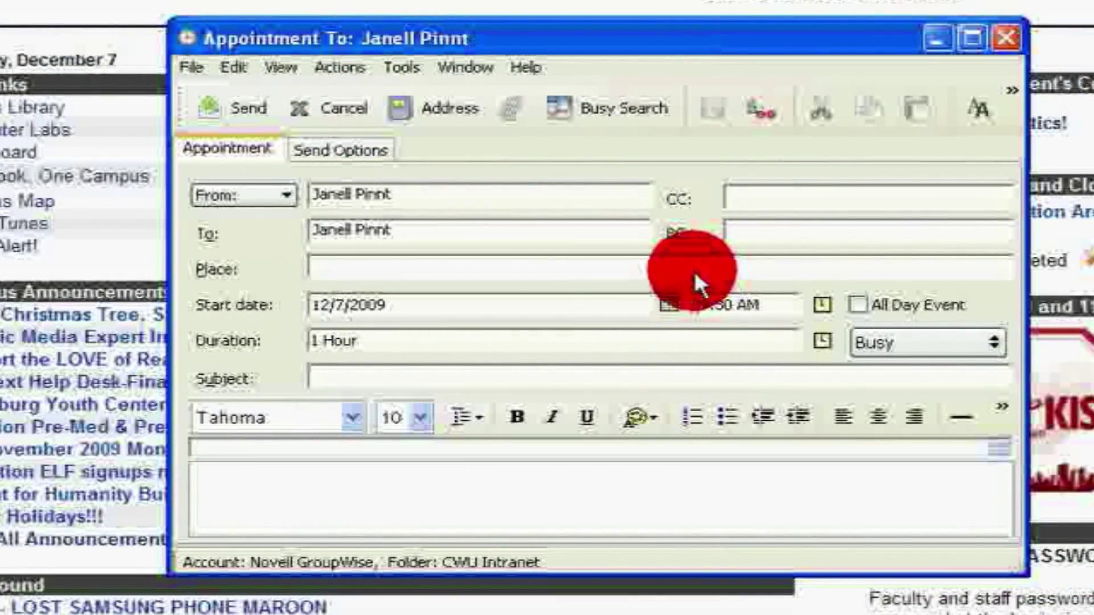
pyautogui.click(668, 304)
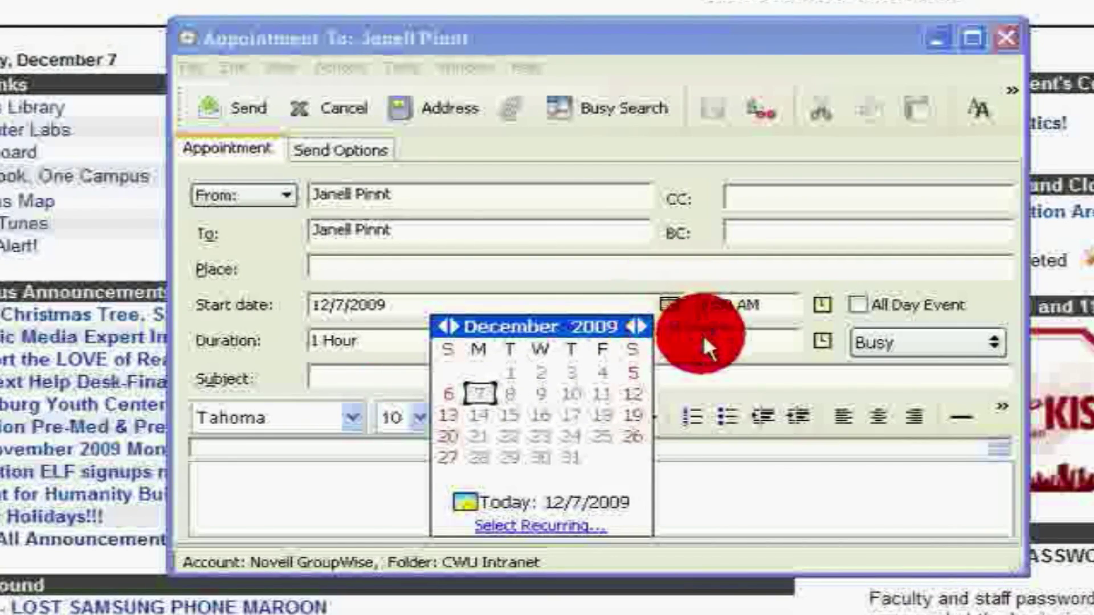
pyautogui.click(693, 381)
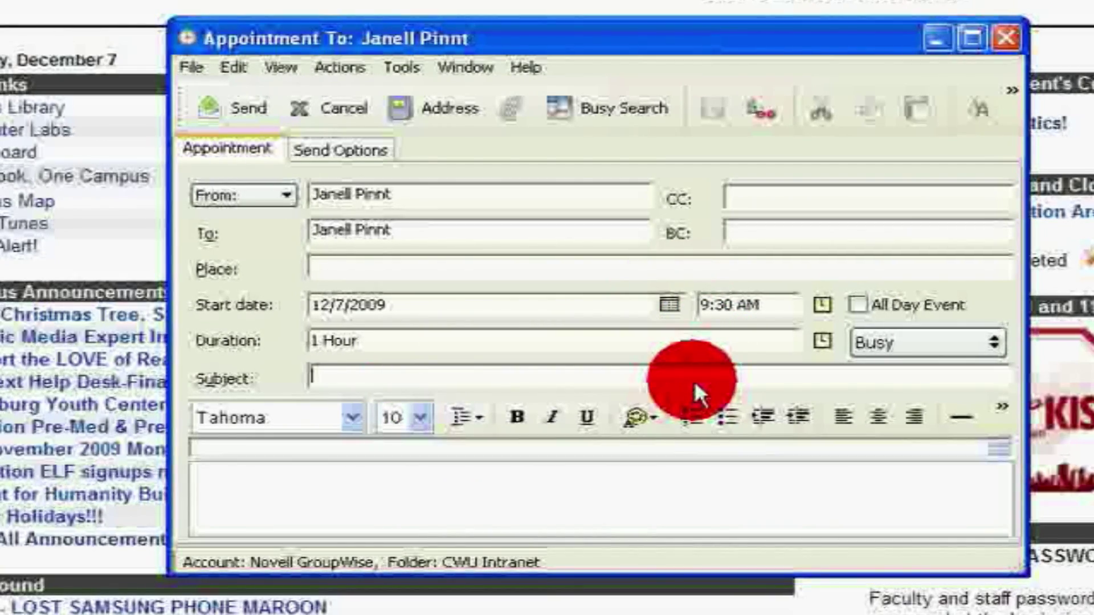
pyautogui.write('Class')
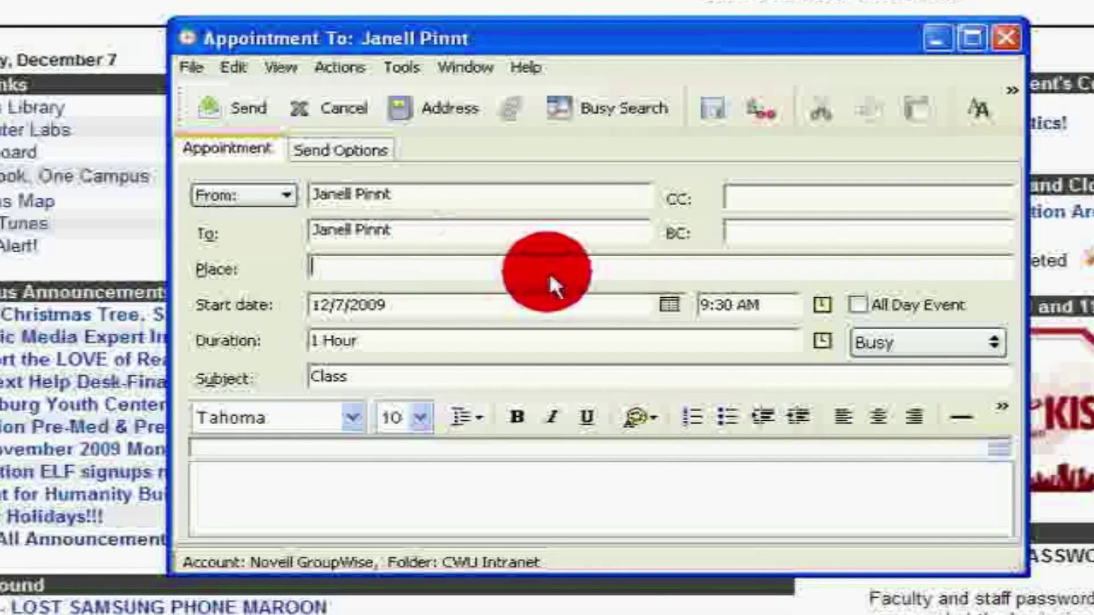
pyautogui.click(668, 304)
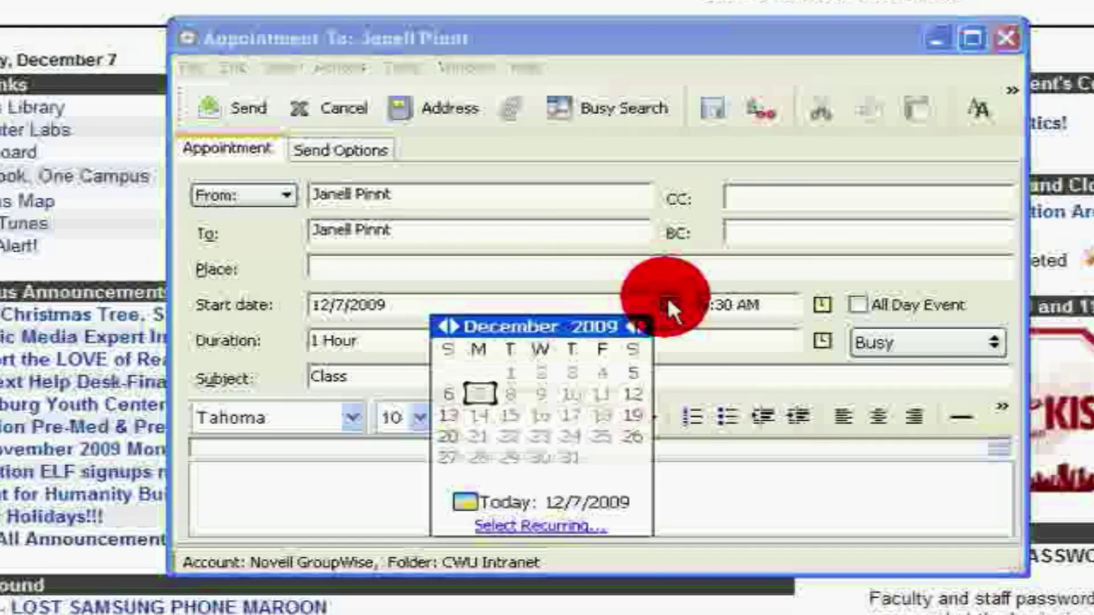
# Step: Make the Class appointment recur December 7–11, 2009 and send it
pyautogui.click(564, 527)
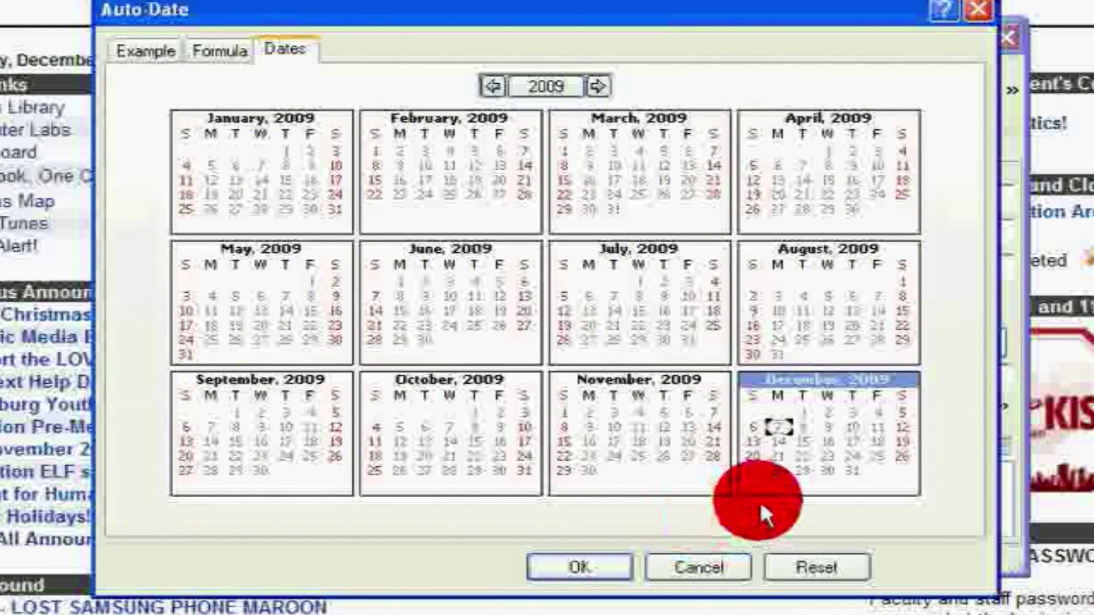
pyautogui.click(781, 428)
pyautogui.moveTo(815, 422); pyautogui.dragTo(883, 420)
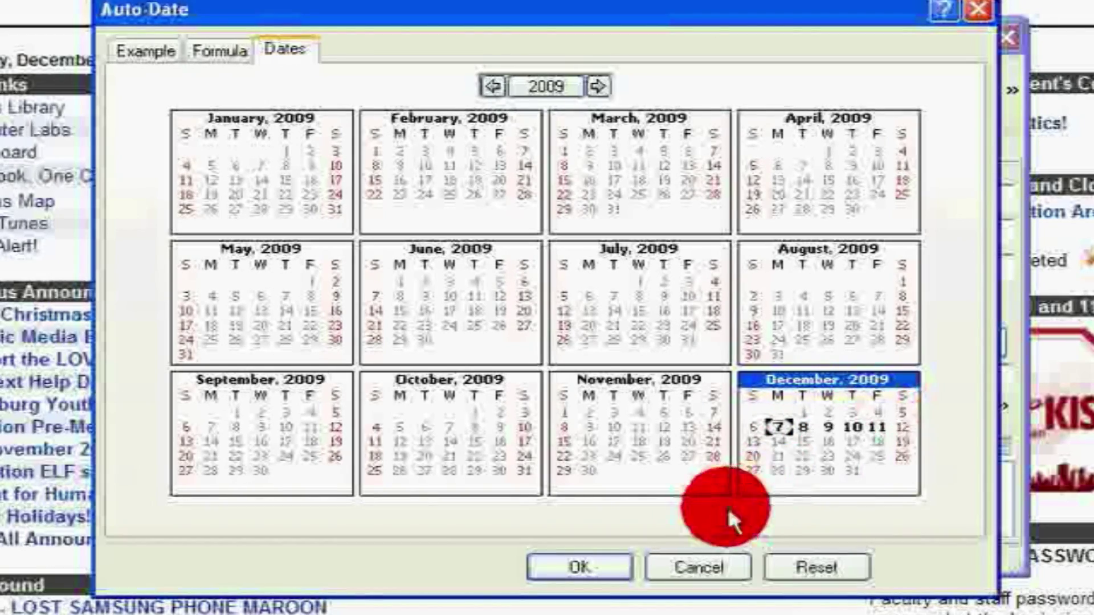
pyautogui.click(619, 562)
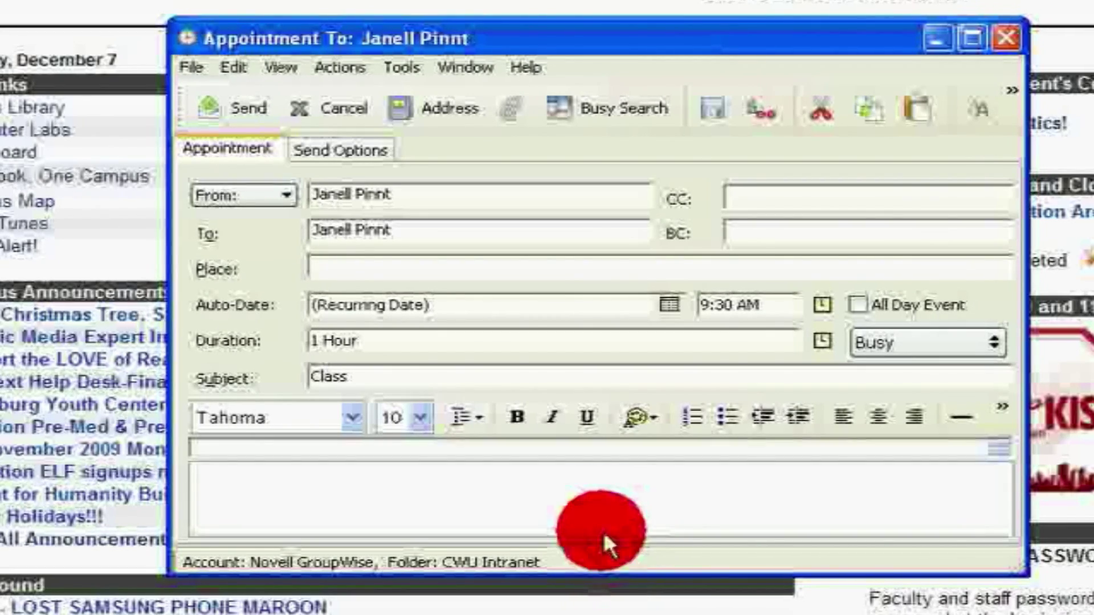
pyautogui.click(217, 108)
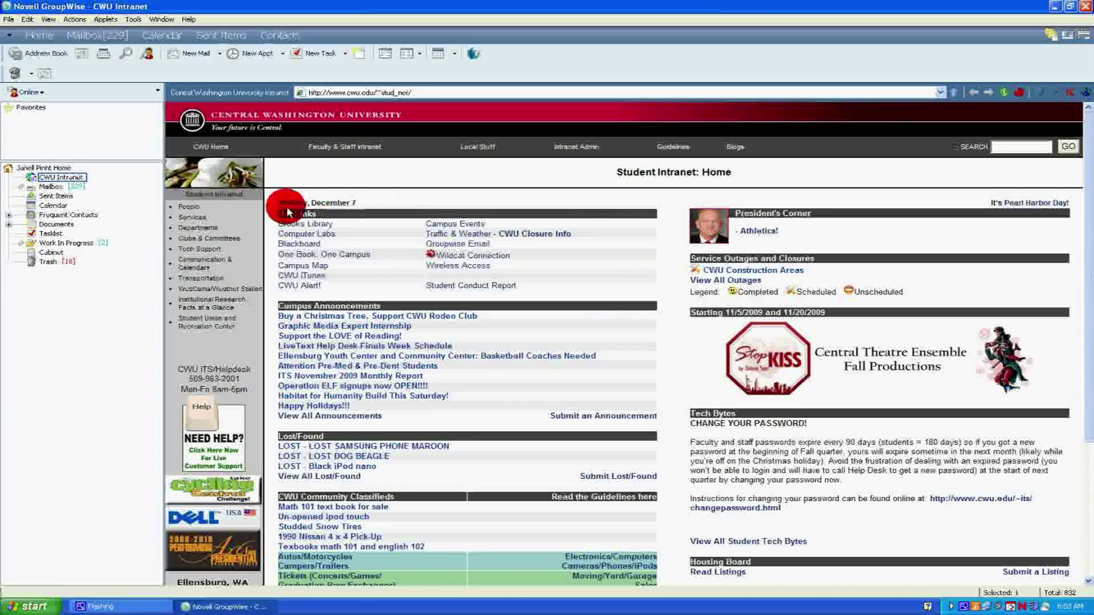
# Step: Switch to the Calendar folder to view Monday, December 7, 2009
pyautogui.click(53, 205)
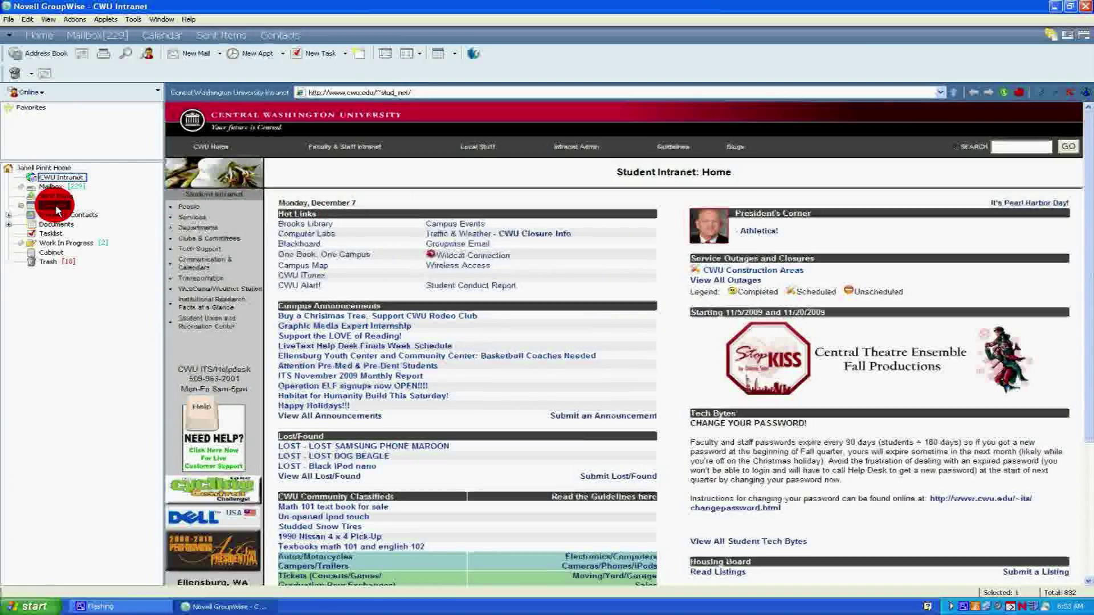